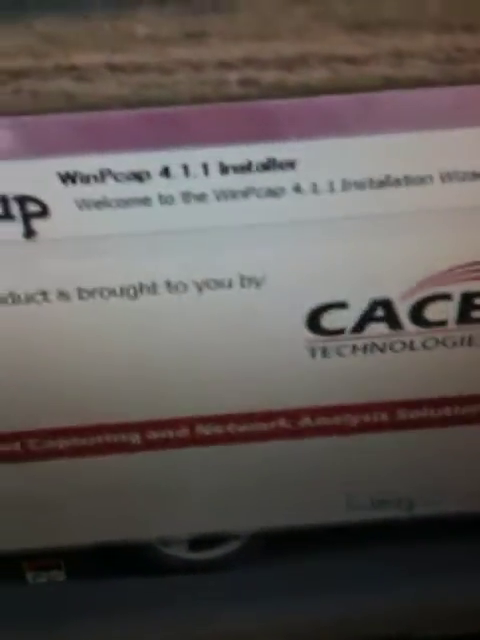
Pass the WinPcap 4.1.1 welcome page and accept the license to begin installation
{"action": "left_click", "coordinate": [265, 405]}
{"action": "left_click", "coordinate": [378, 490]}
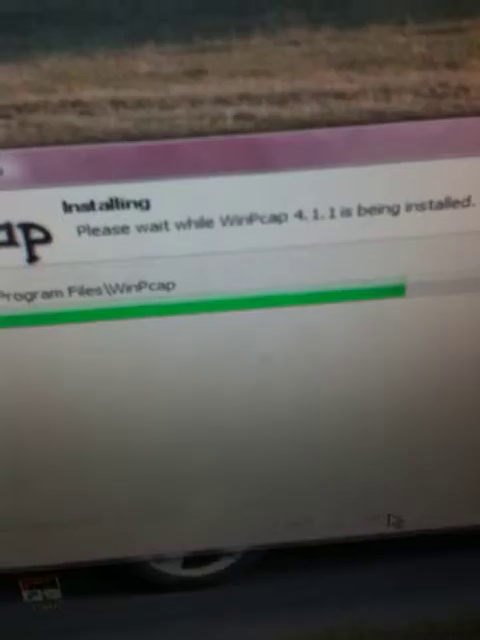